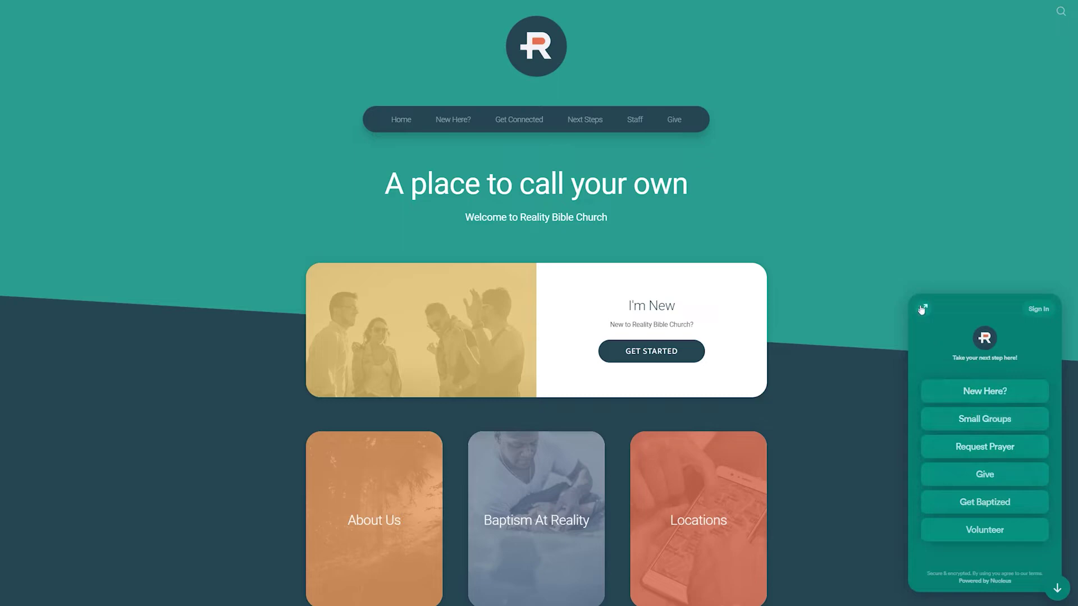
- Expand the church website's launcher to full screen, try the New Here? flow up to the name question, and close the launcher
click(922, 308)
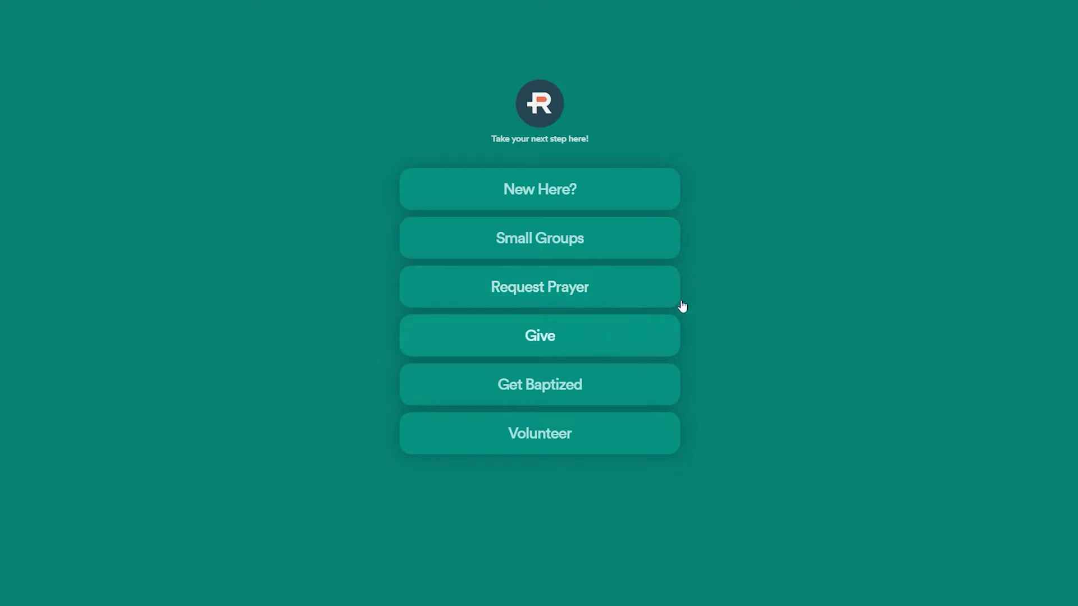
click(549, 192)
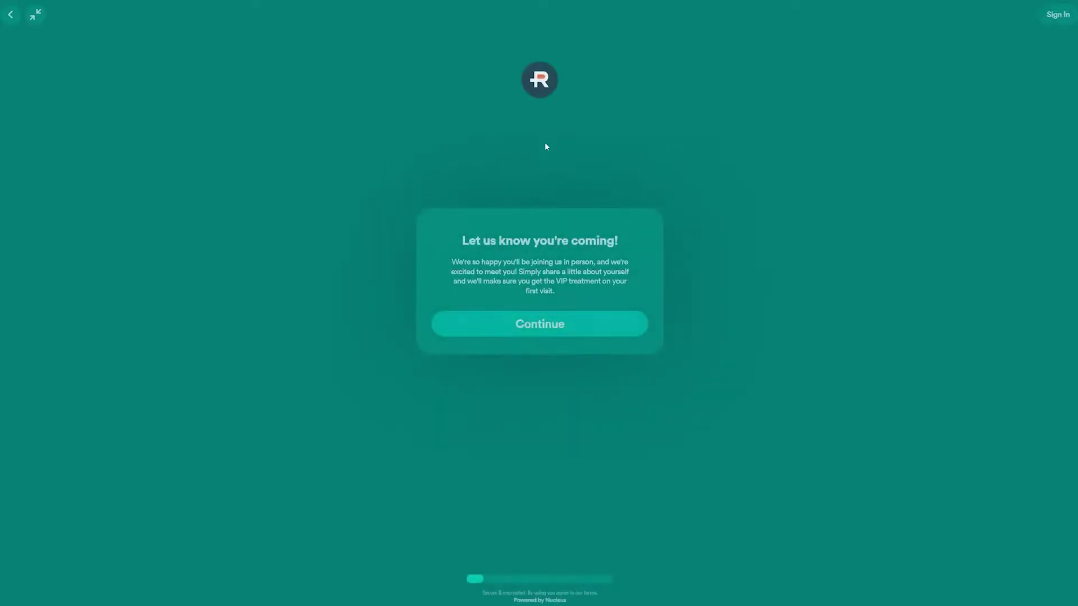
click(565, 329)
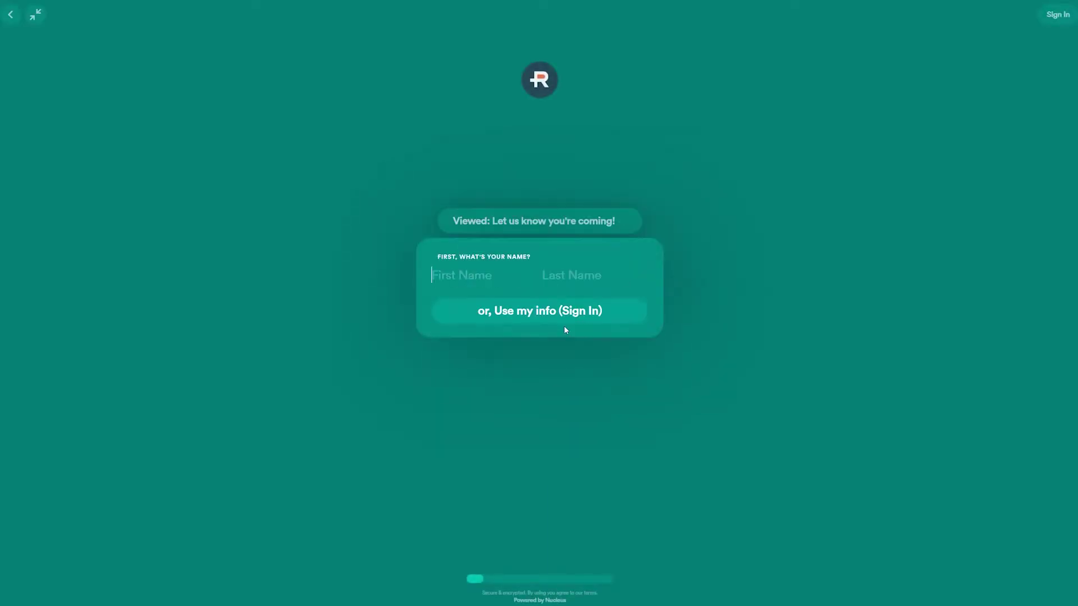
click(10, 14)
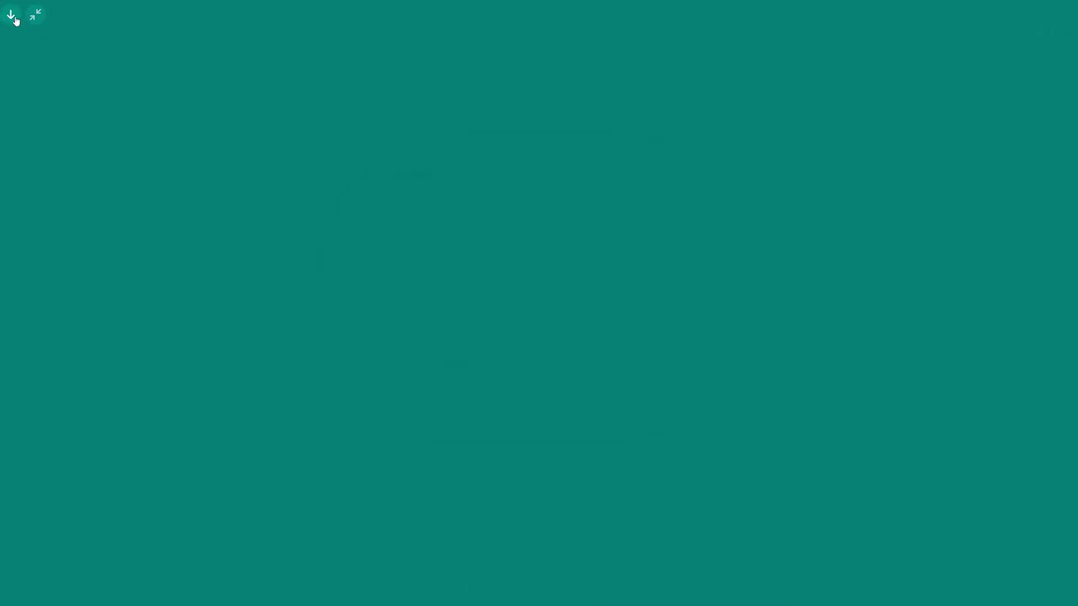
click(10, 14)
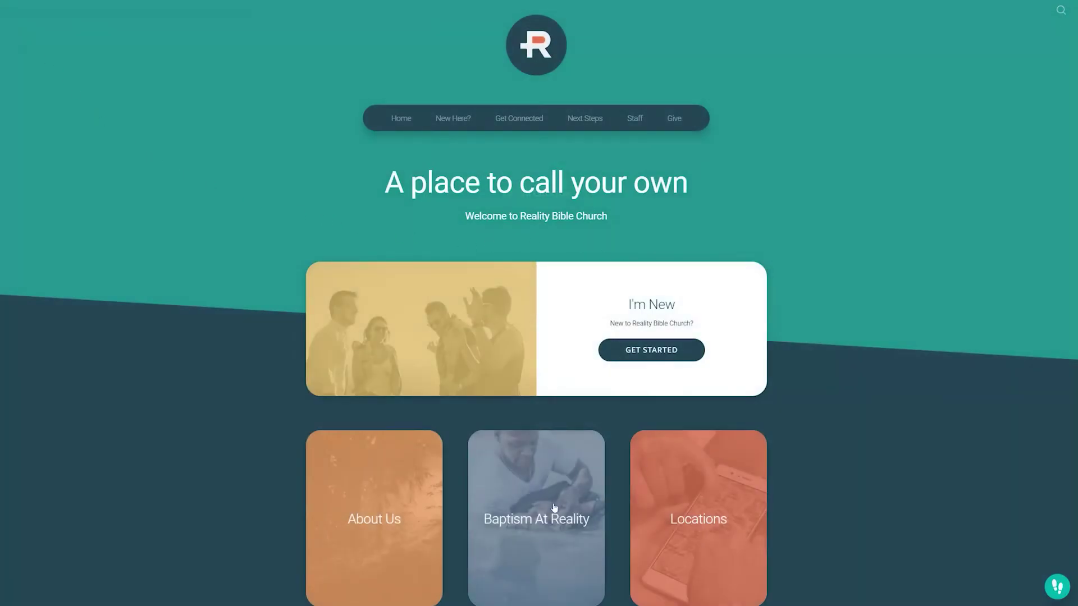
- View the launcher on the About Us page in full-screen and compact size, and return to the site's home page
click(391, 509)
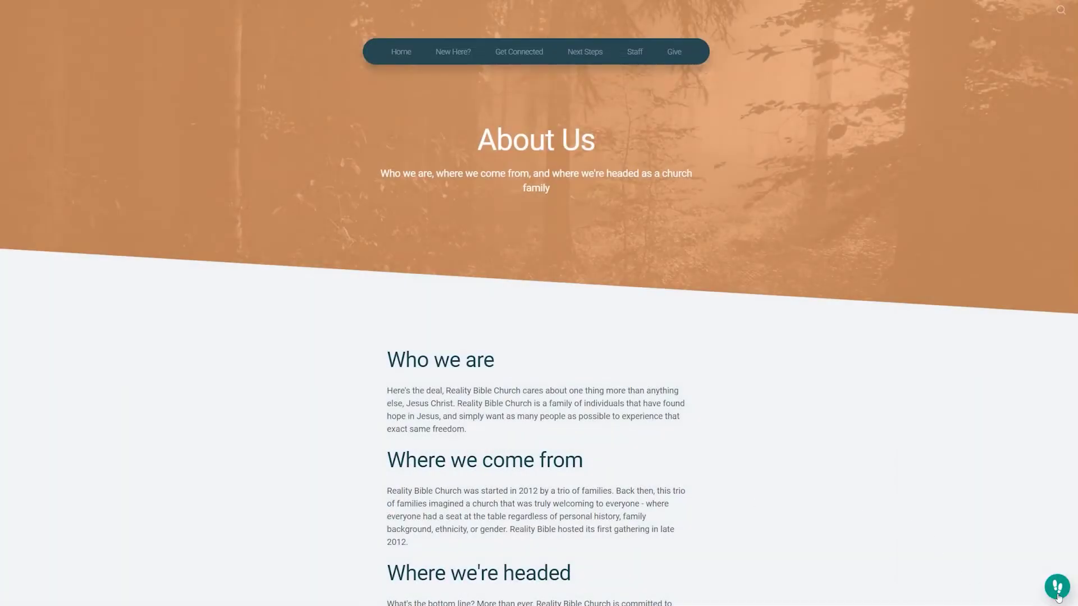
click(1057, 589)
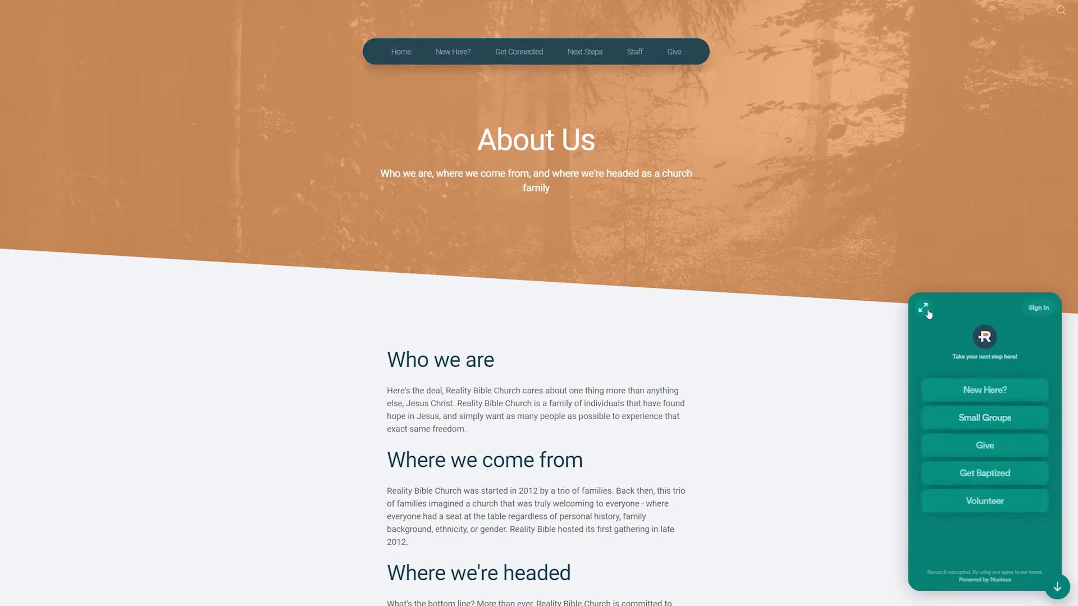
click(923, 308)
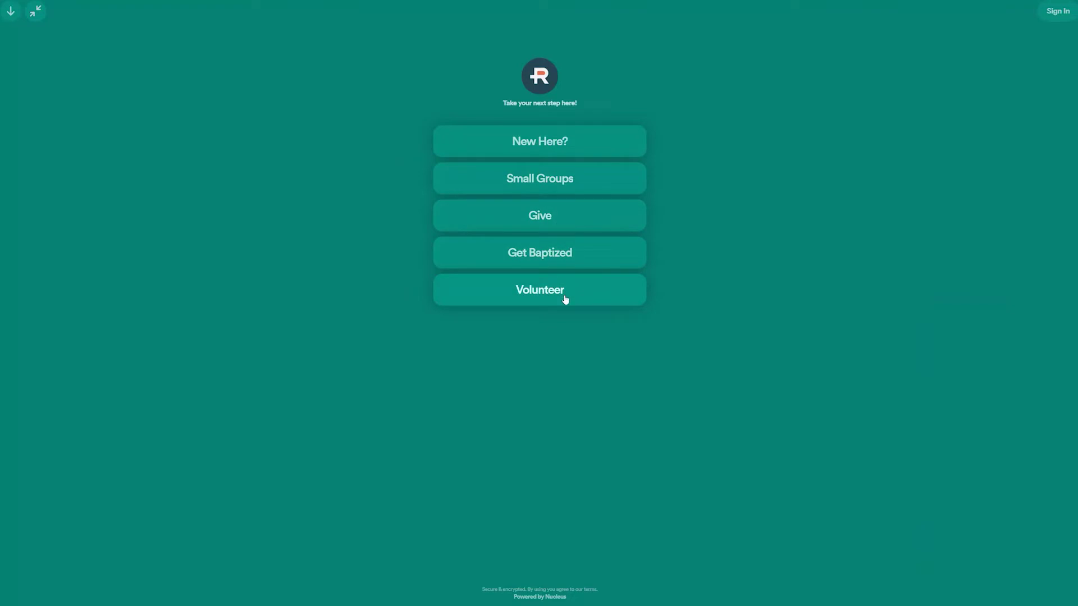
click(35, 10)
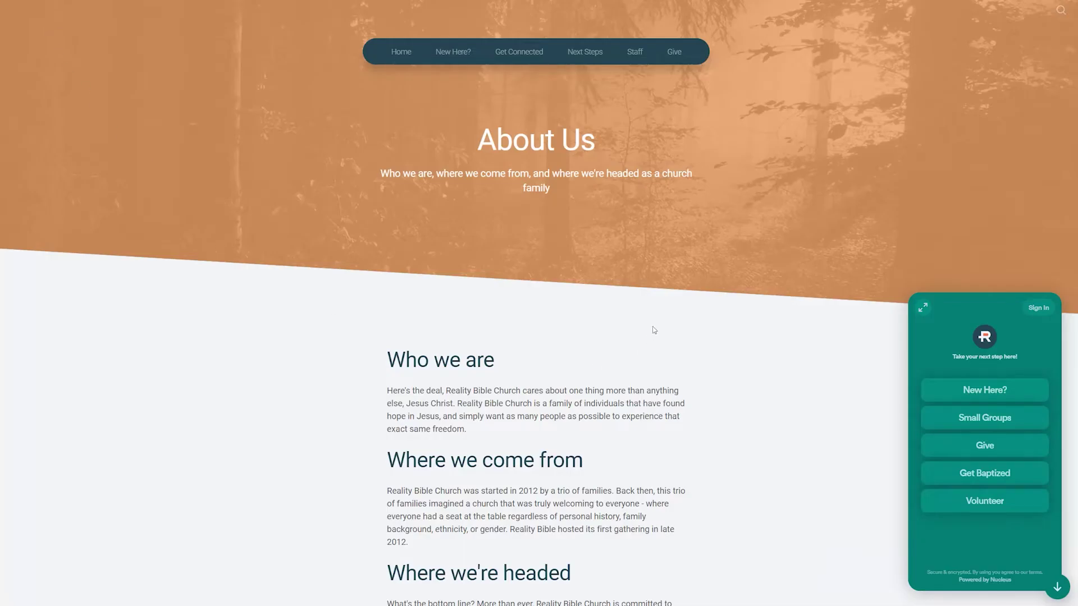
click(402, 52)
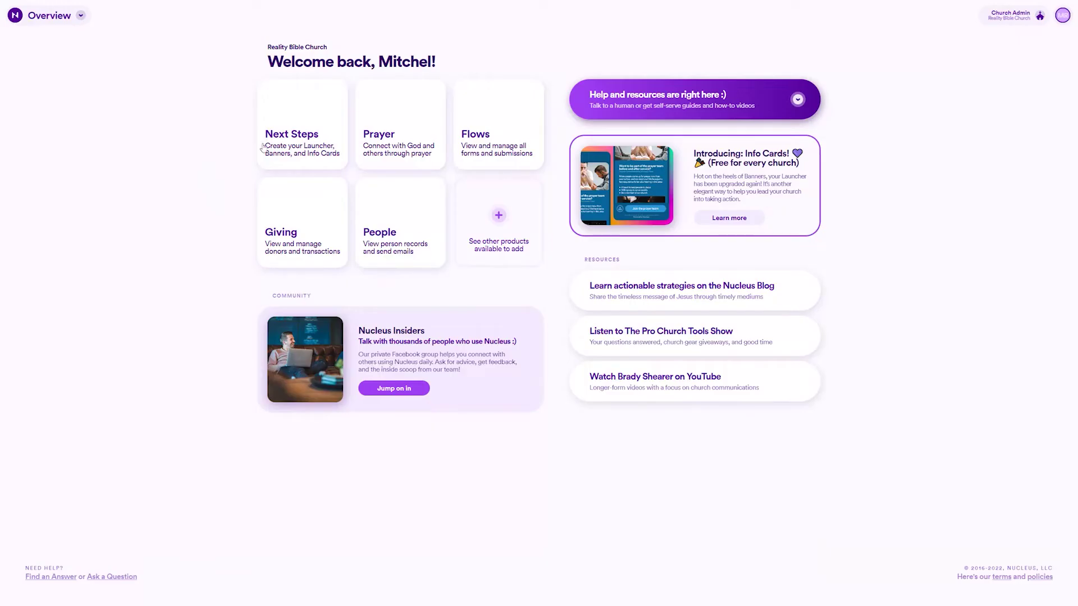
- In Nucleus Next Steps, start a new launcher action with the button text "Ask For Prayer"
click(303, 134)
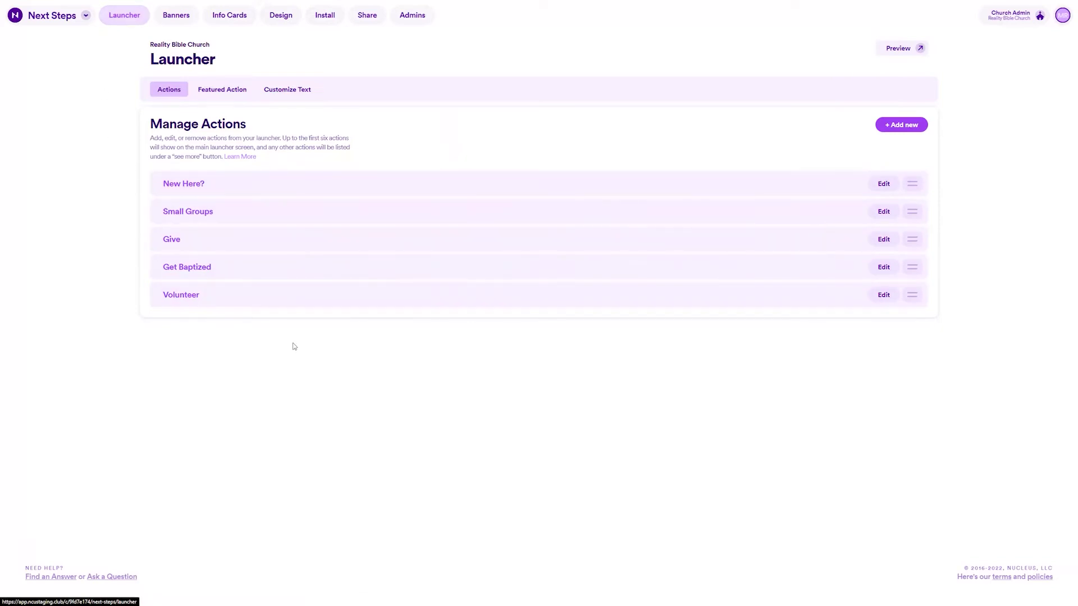
click(901, 126)
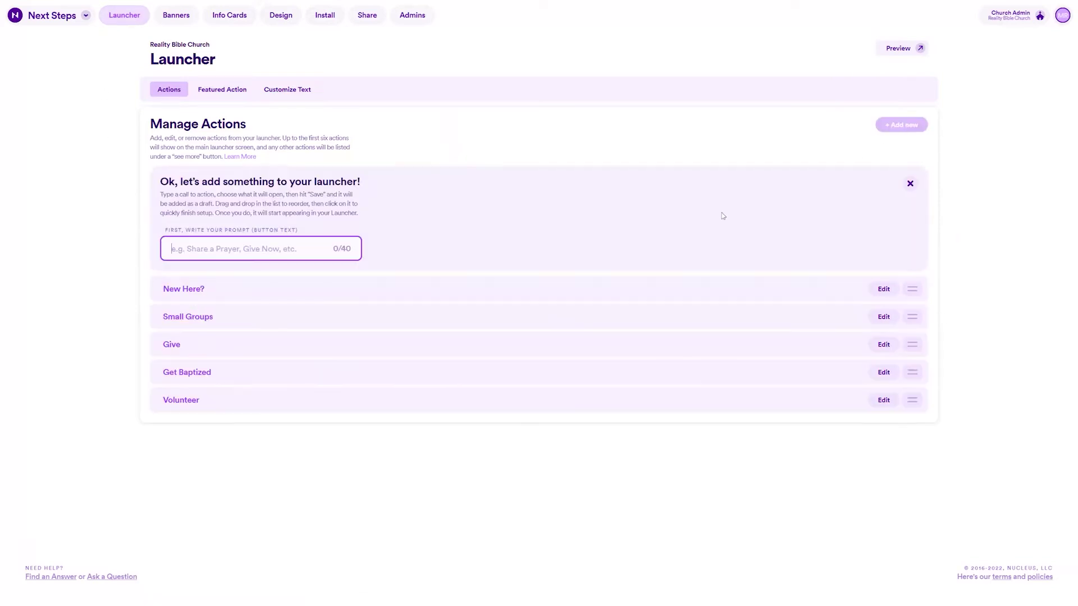
text(Ask )
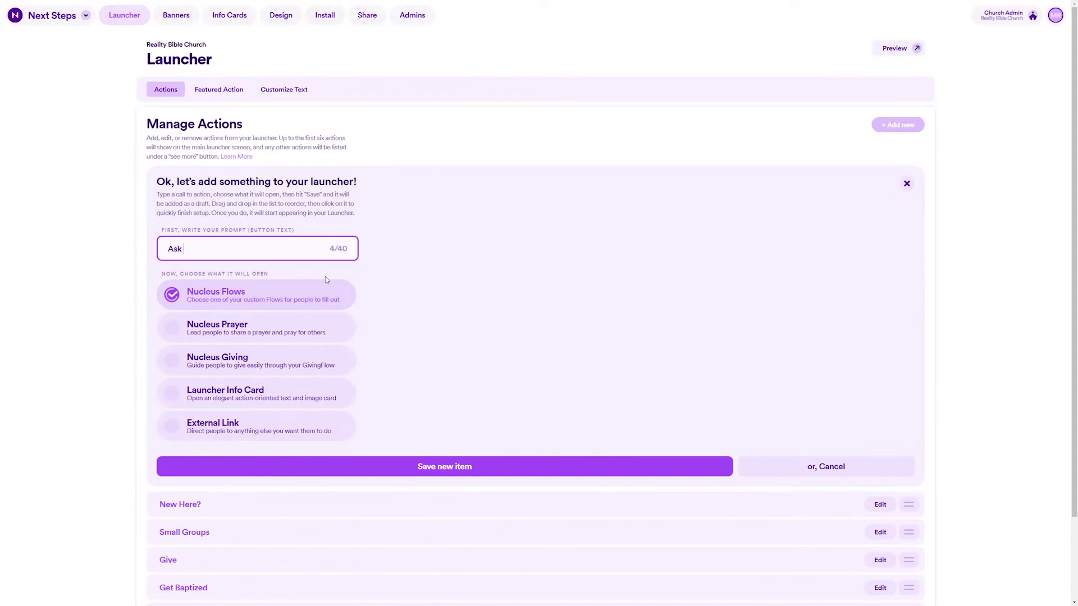
text(For Prayer)
scroll(368, 332, down, 2)
- Try Nucleus Prayer, Nucleus Flows, Nucleus Giving, Launcher Info Card and External Link as what the new action opens
click(290, 332)
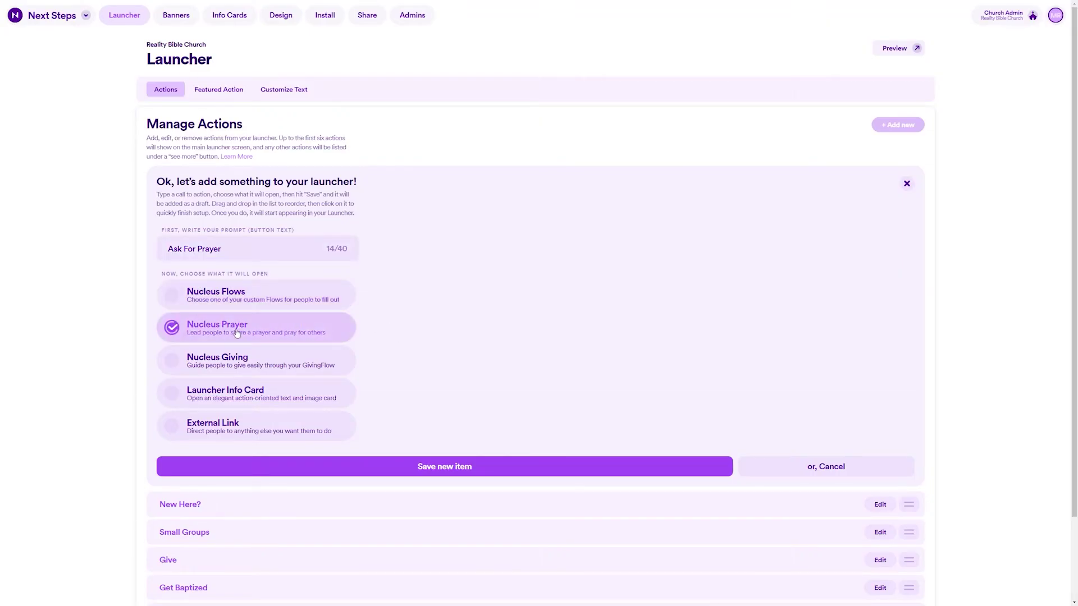
click(230, 300)
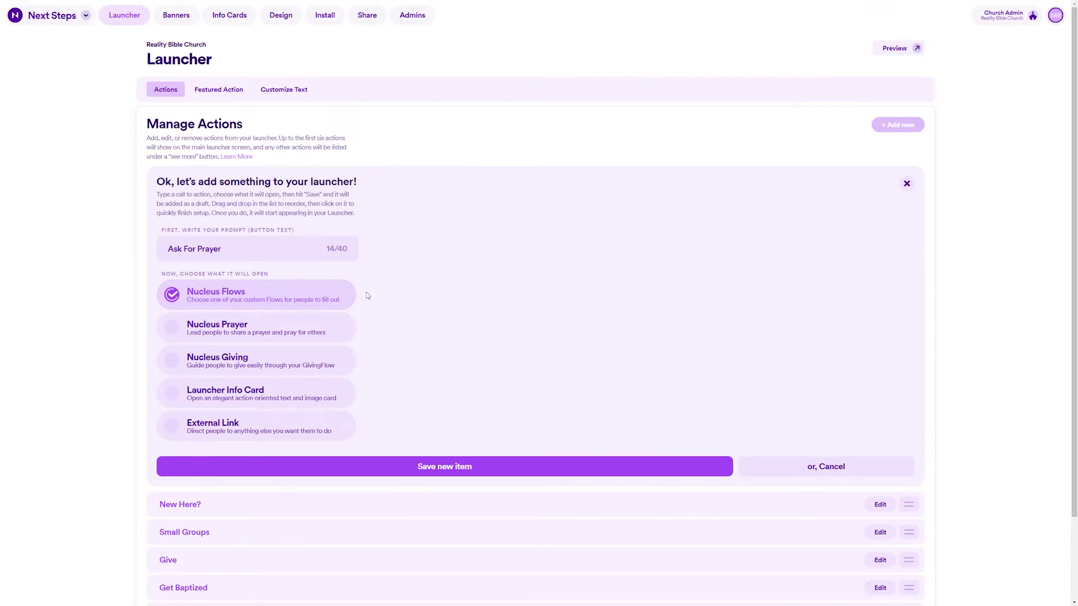
click(229, 361)
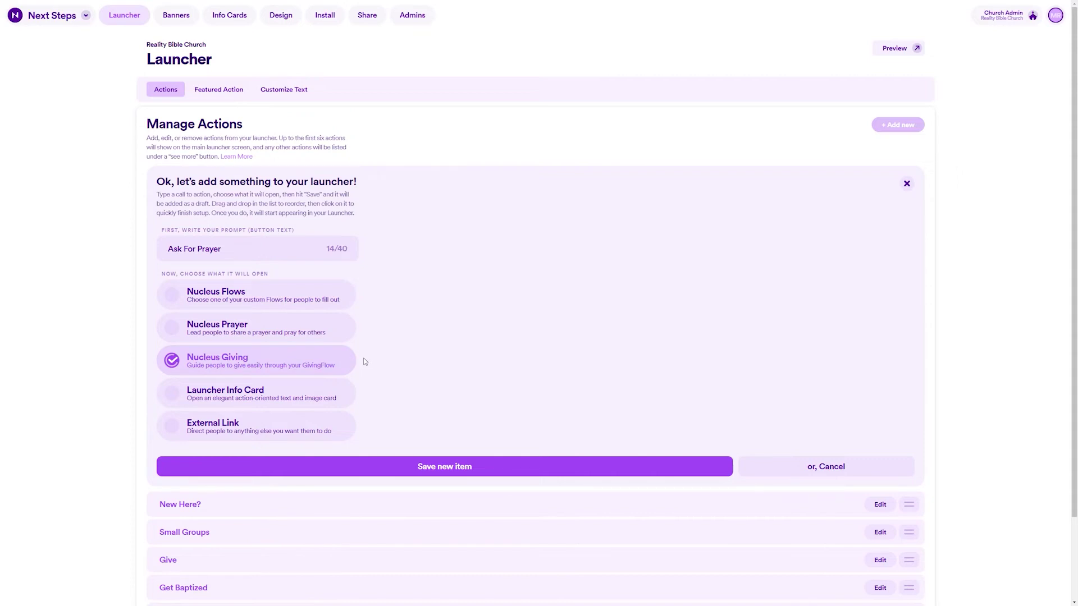
click(258, 395)
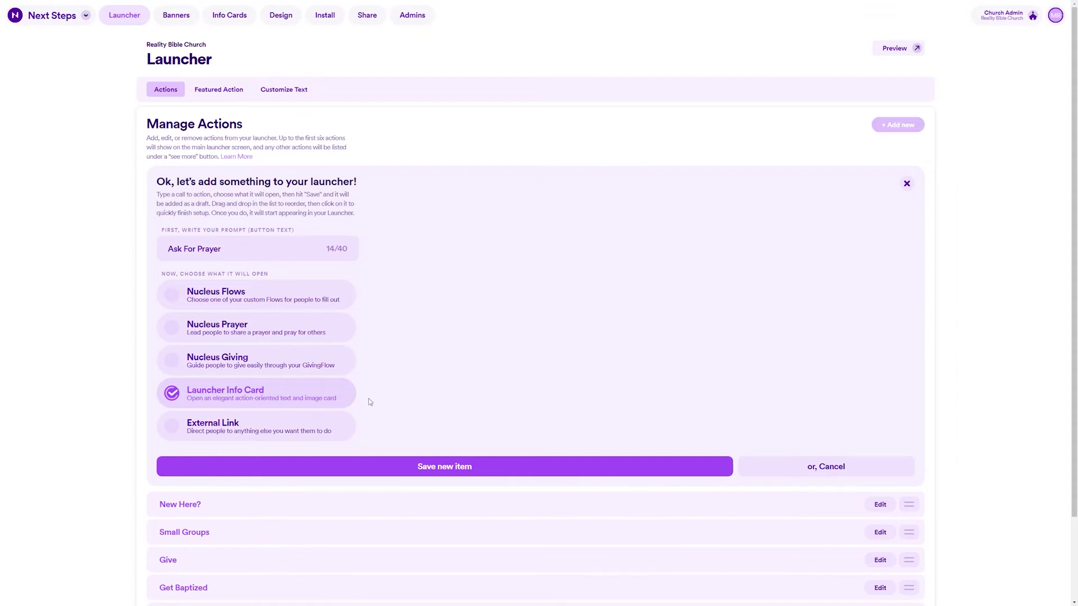
click(313, 432)
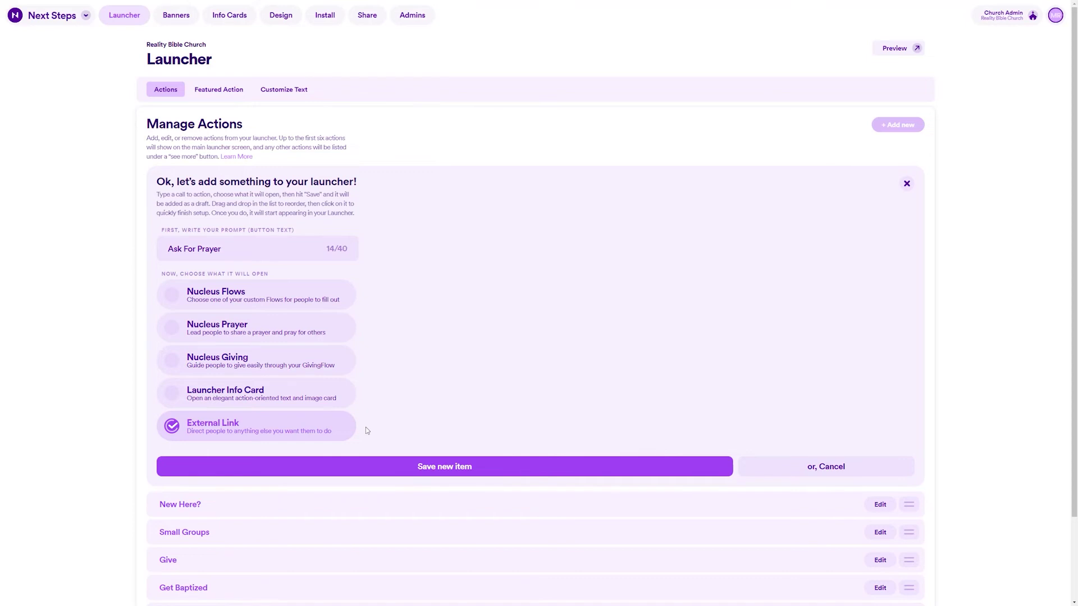
- Make the new action open Nucleus Prayer and save it to the launcher
click(317, 333)
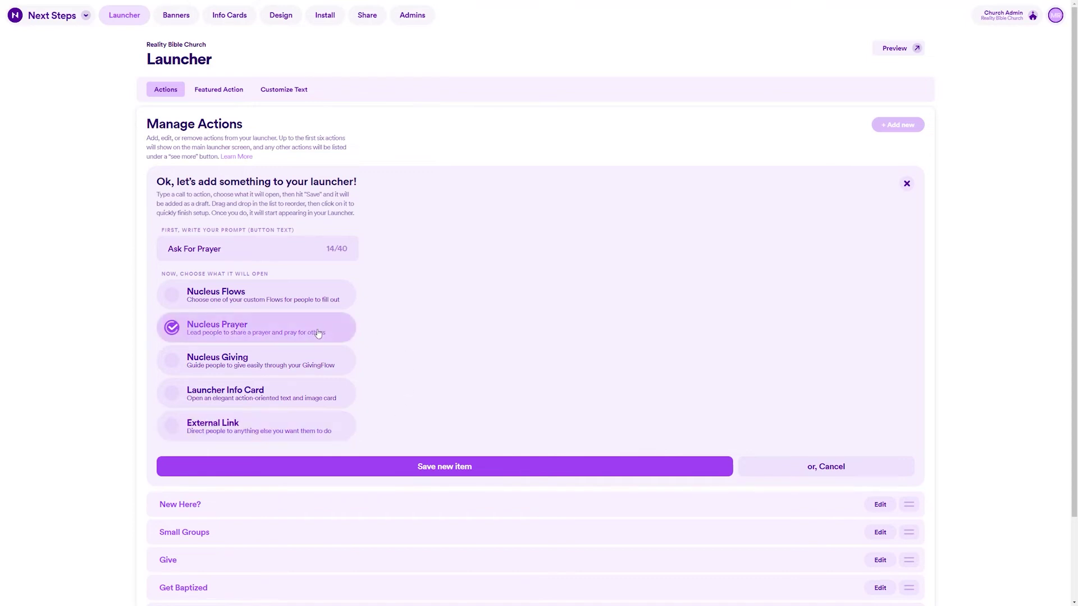
click(449, 474)
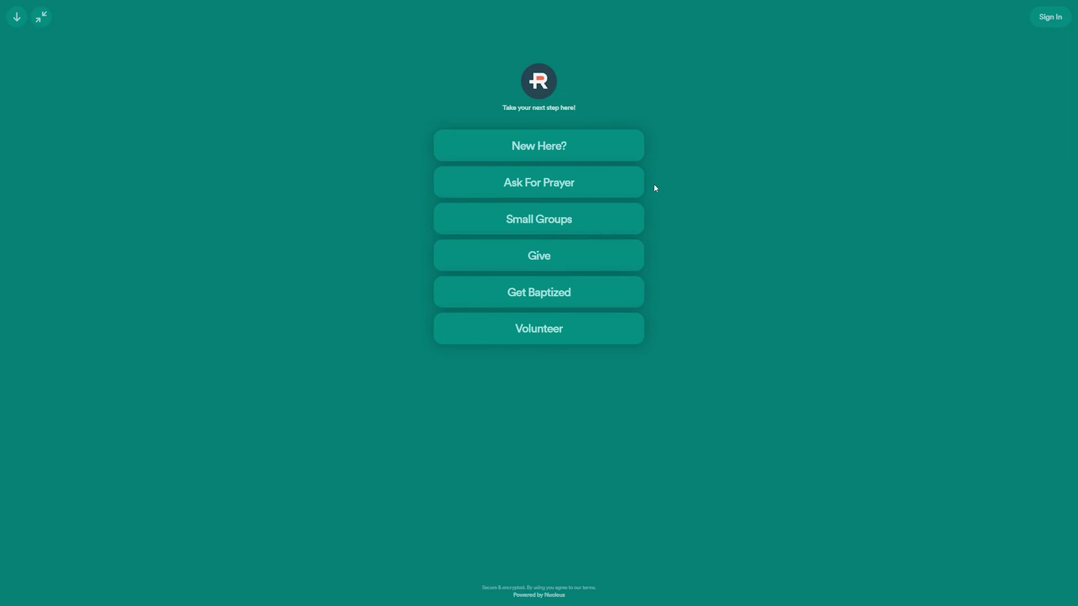
- Preview the Ask For Prayer action in the live launcher through the Prayer Hub to starting a prayer request
click(559, 185)
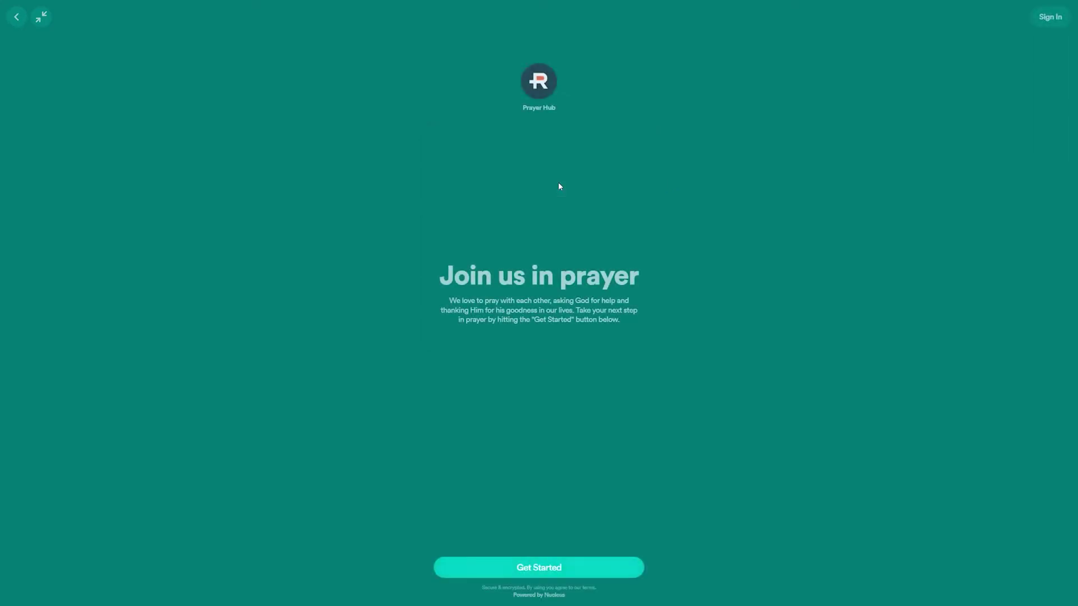
click(528, 565)
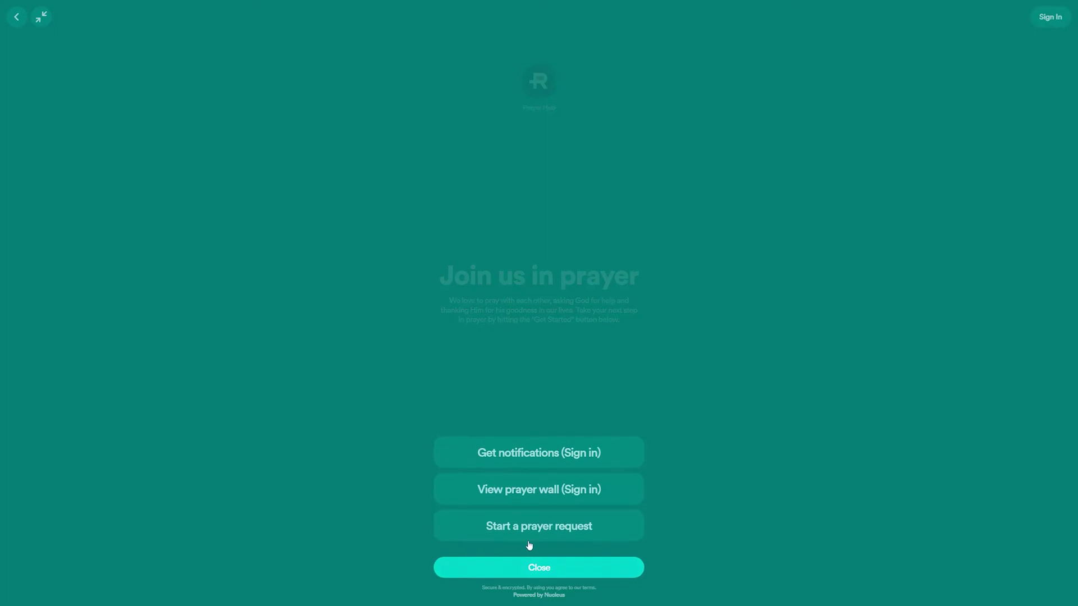
click(527, 527)
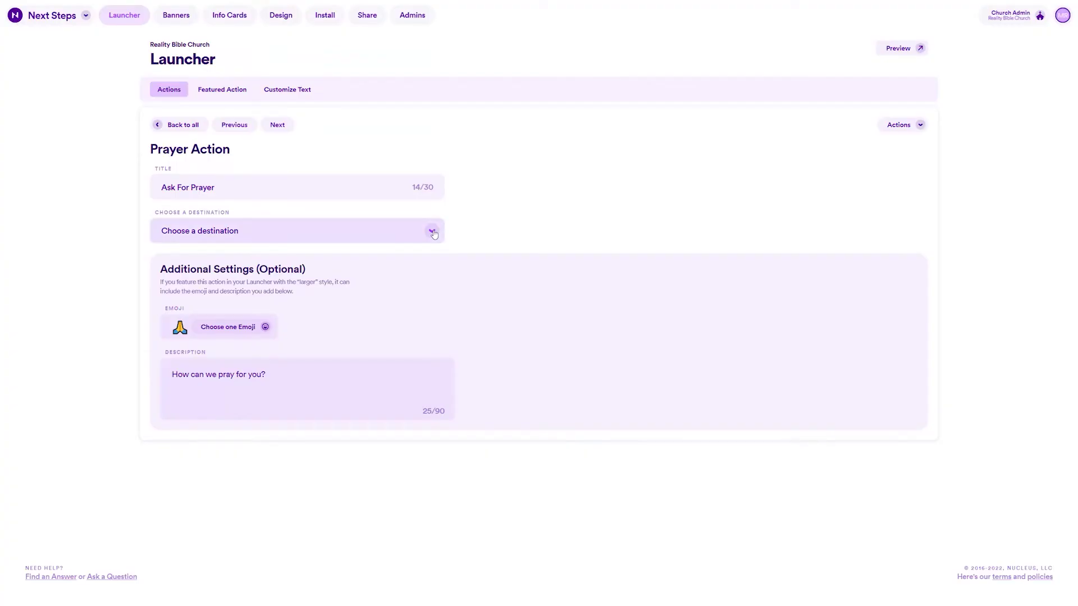
- Set the Ask For Prayer action's destination to the recommended Prayer Hub, save it, and return to the launcher's action list
click(431, 231)
click(402, 257)
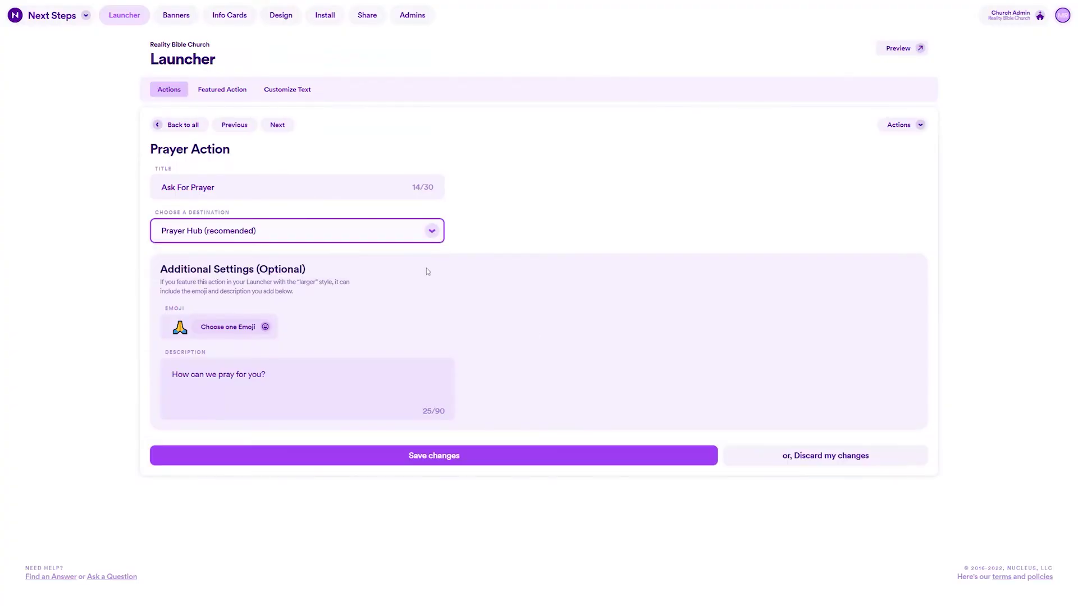
click(438, 462)
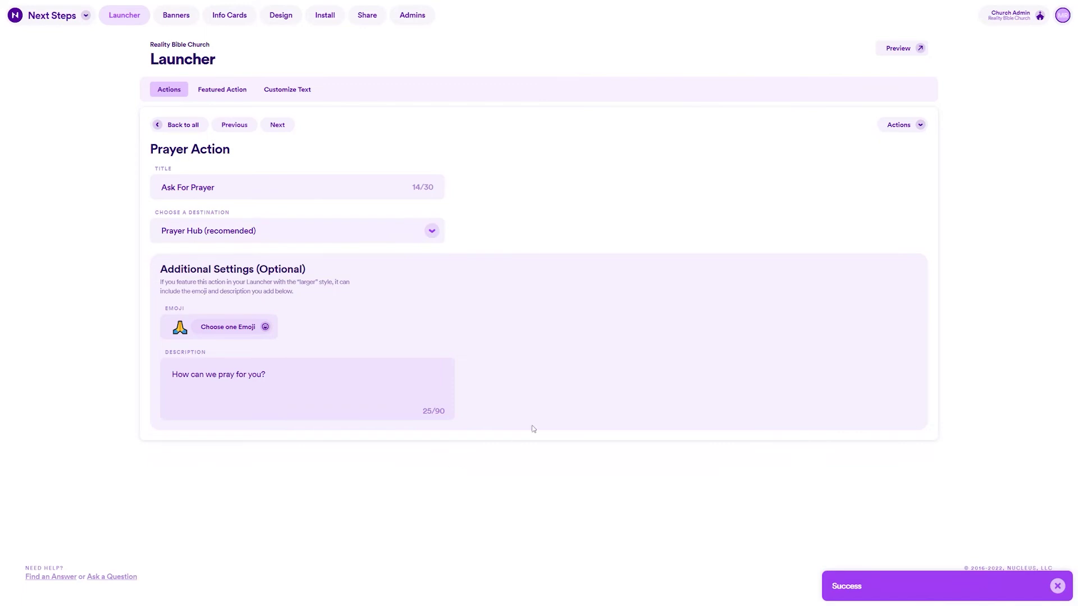
click(131, 23)
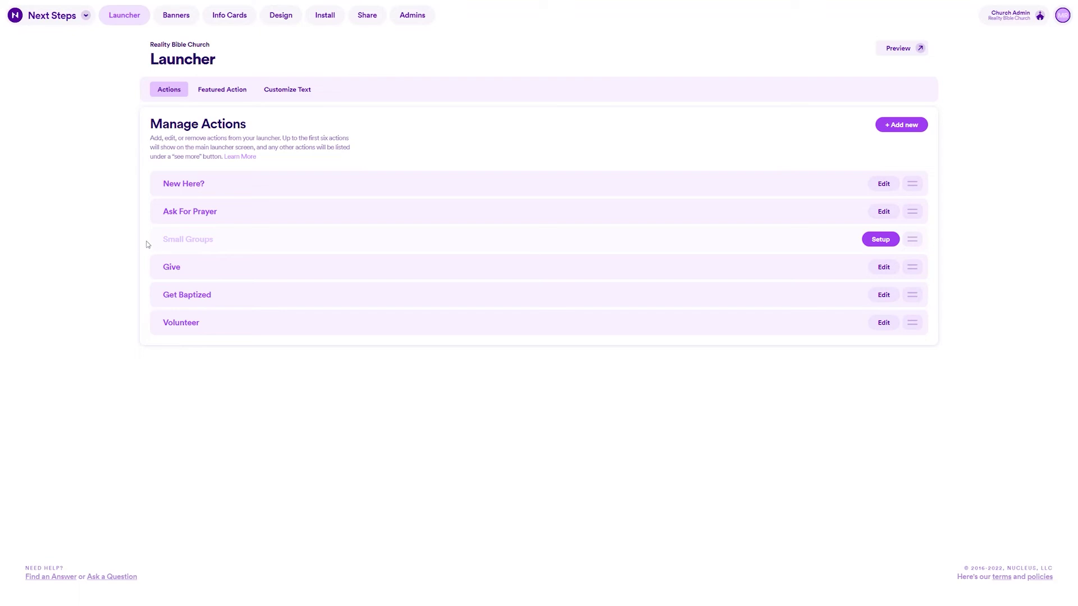
- Set up the draft Small Groups action with the Small Groups flow and save the changes
mouse_move(216, 241)
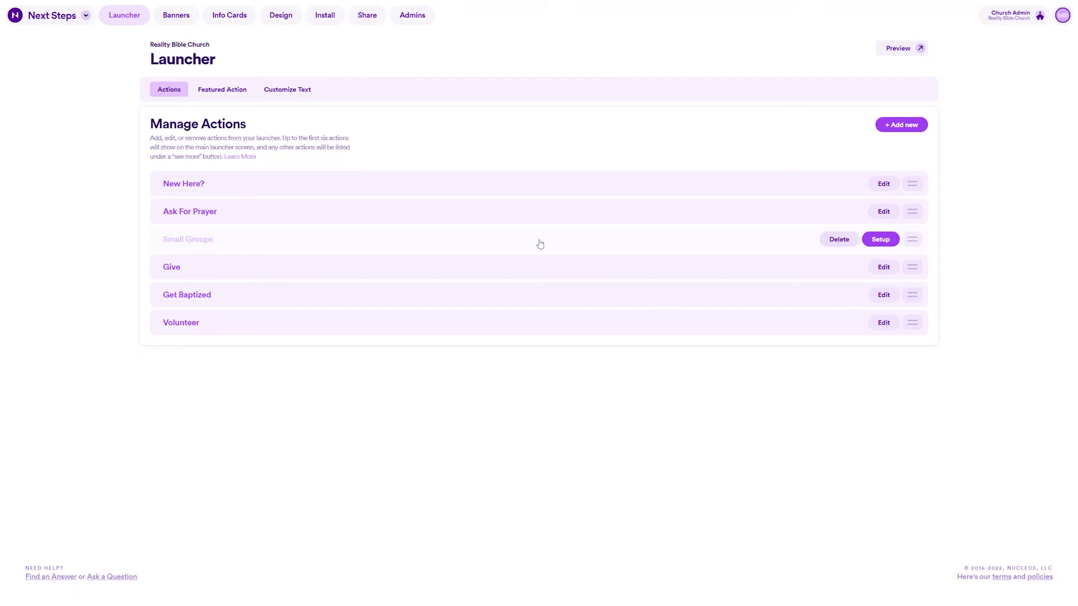
click(874, 242)
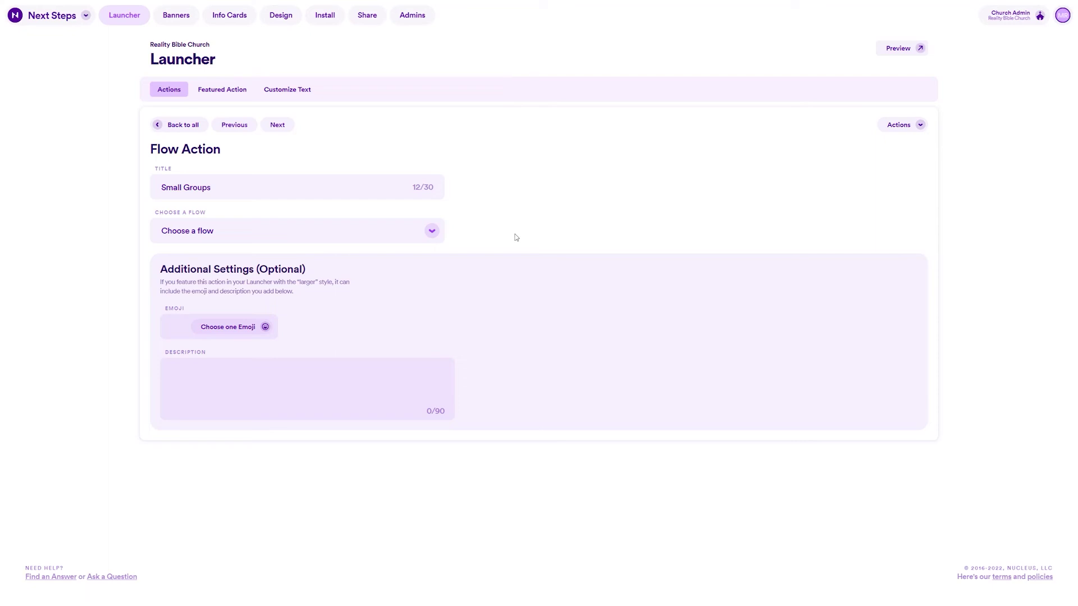
click(433, 233)
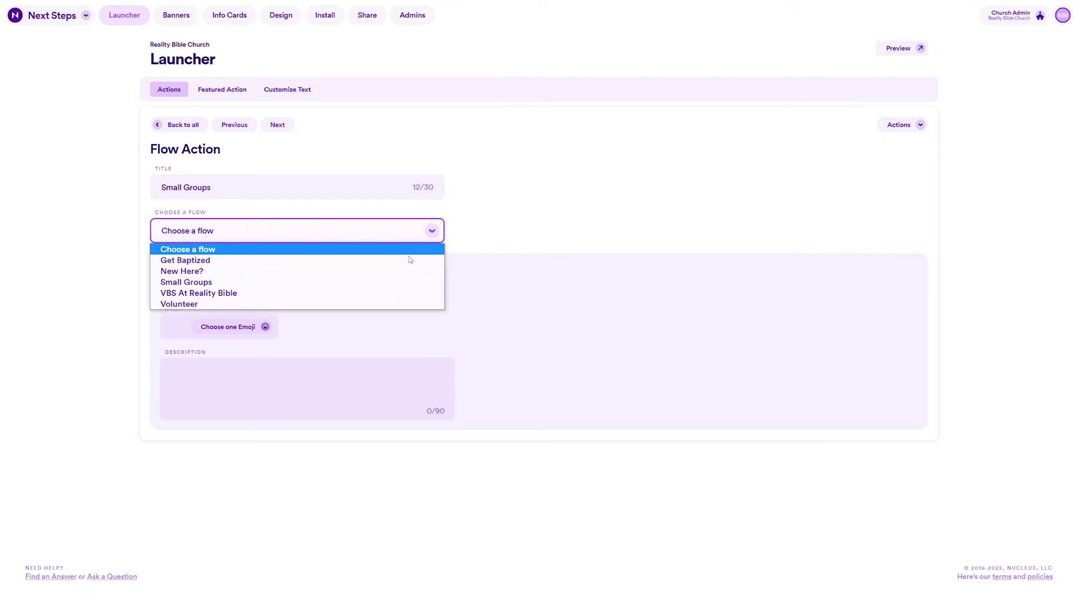
click(382, 282)
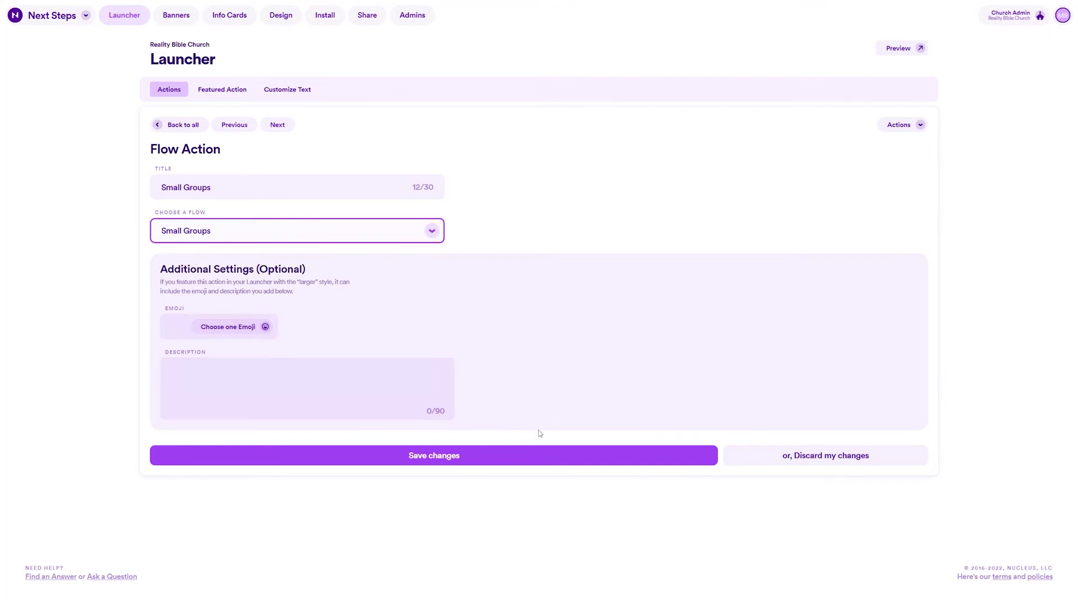
click(449, 456)
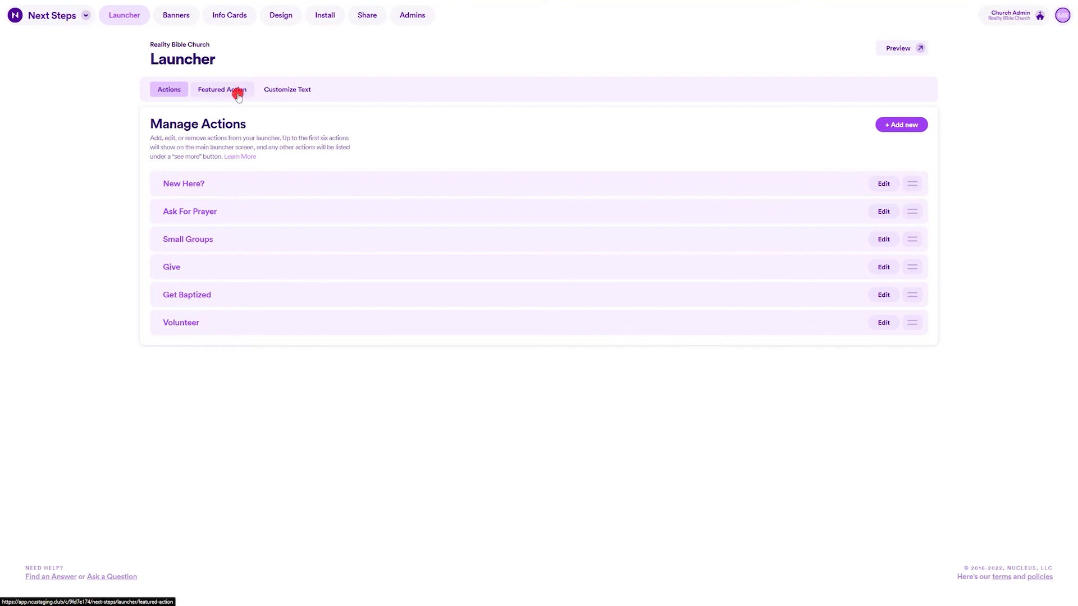
- Review the launcher's featured action settings and its customizable title and discovery message texts
click(237, 93)
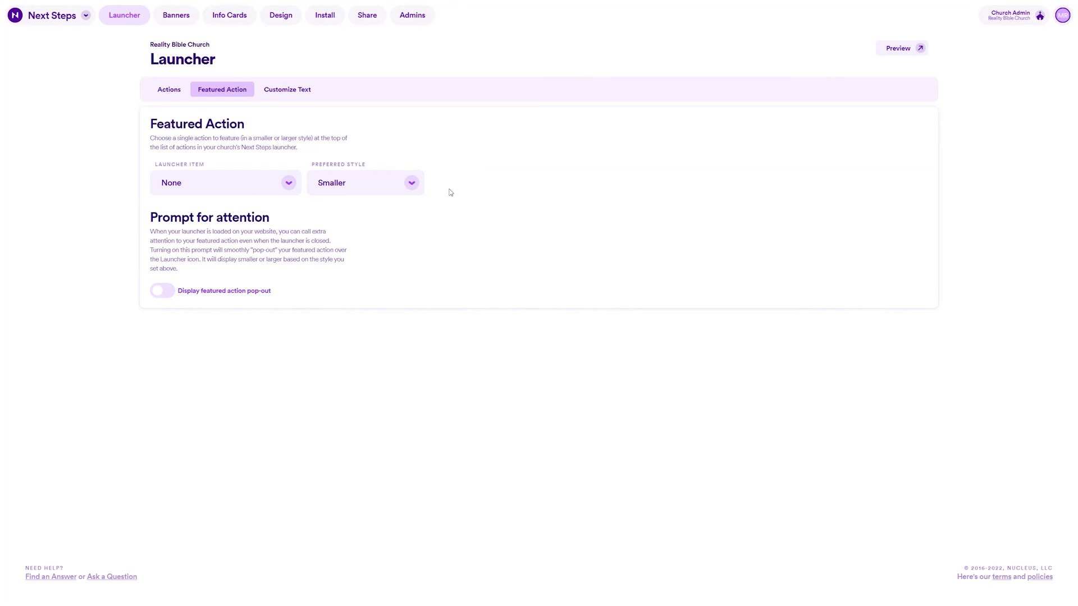
click(285, 91)
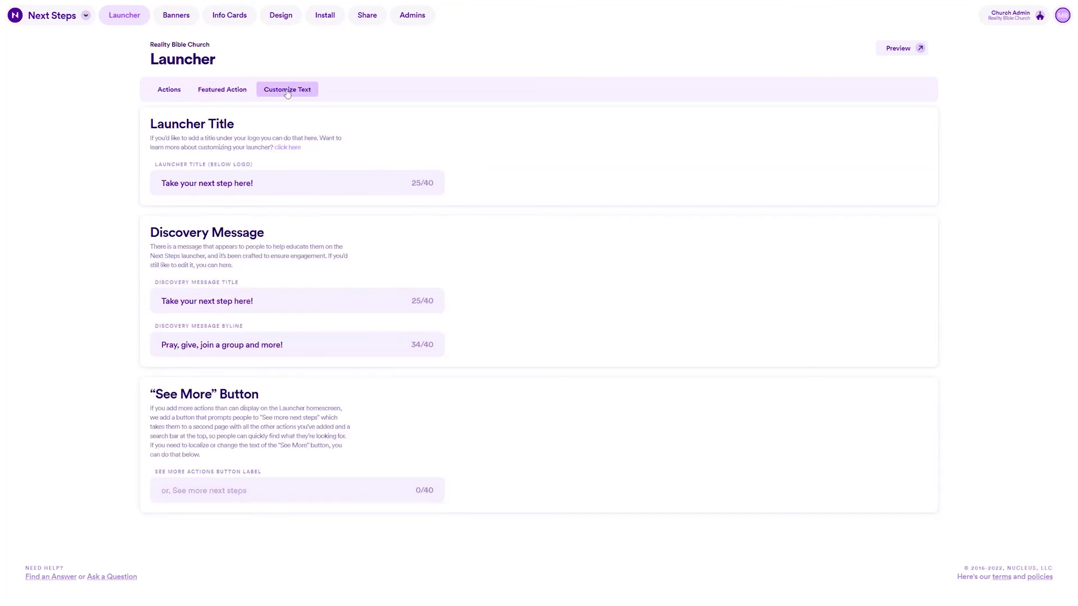
click(305, 180)
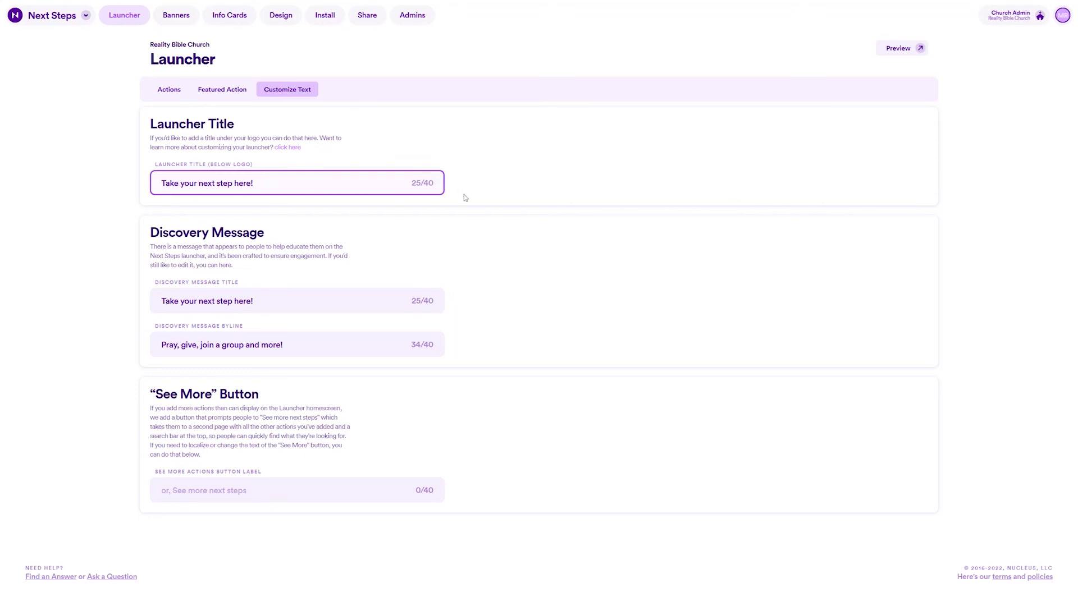
click(463, 227)
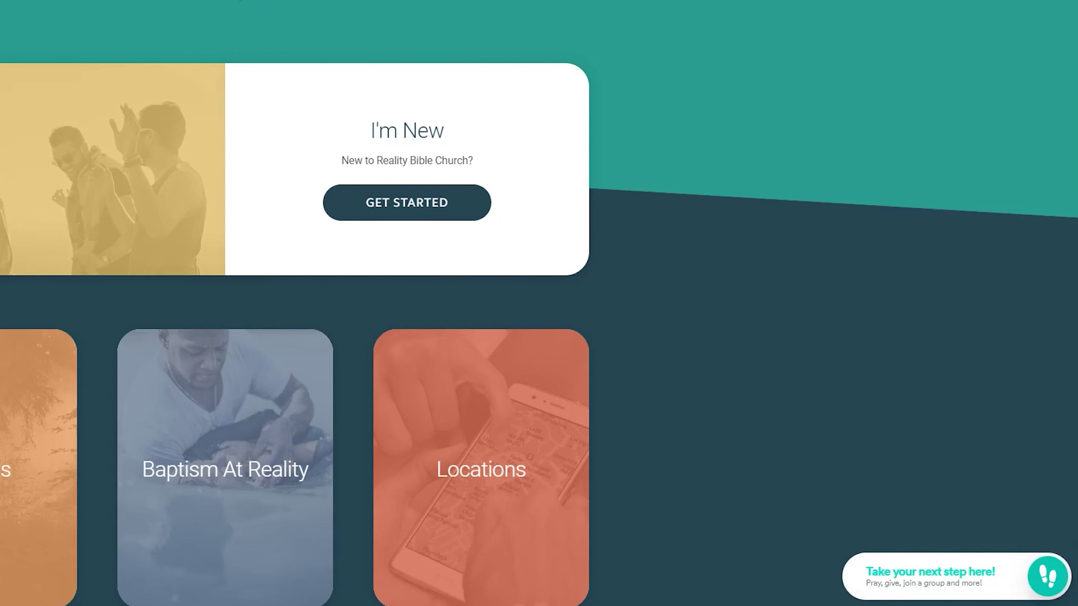
- Save "See more next steps!" as the See More actions button label and return to the launcher's action list
click(257, 489)
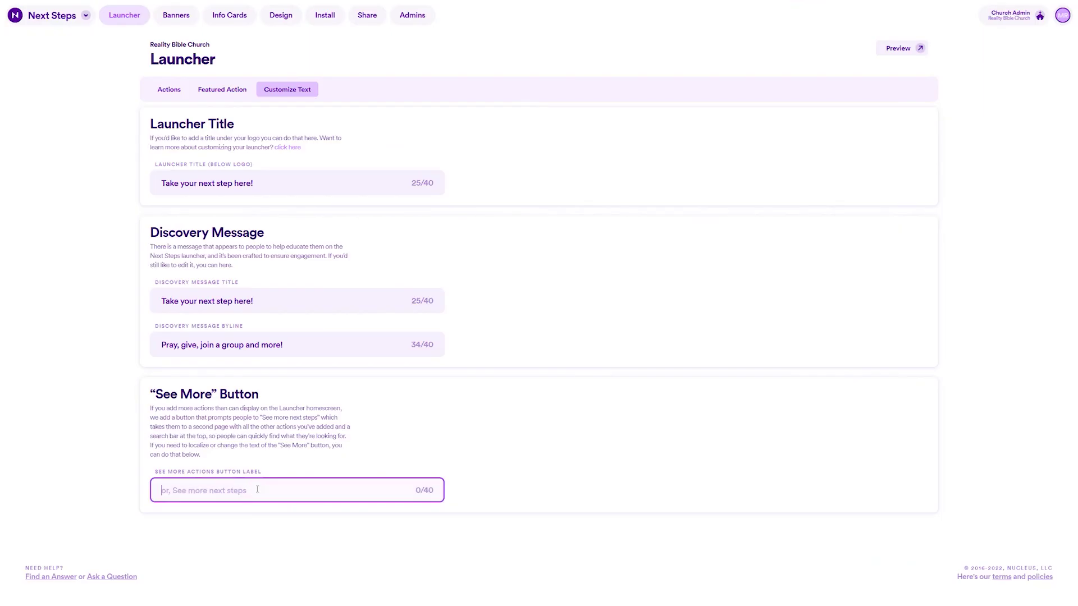
text(See more n)
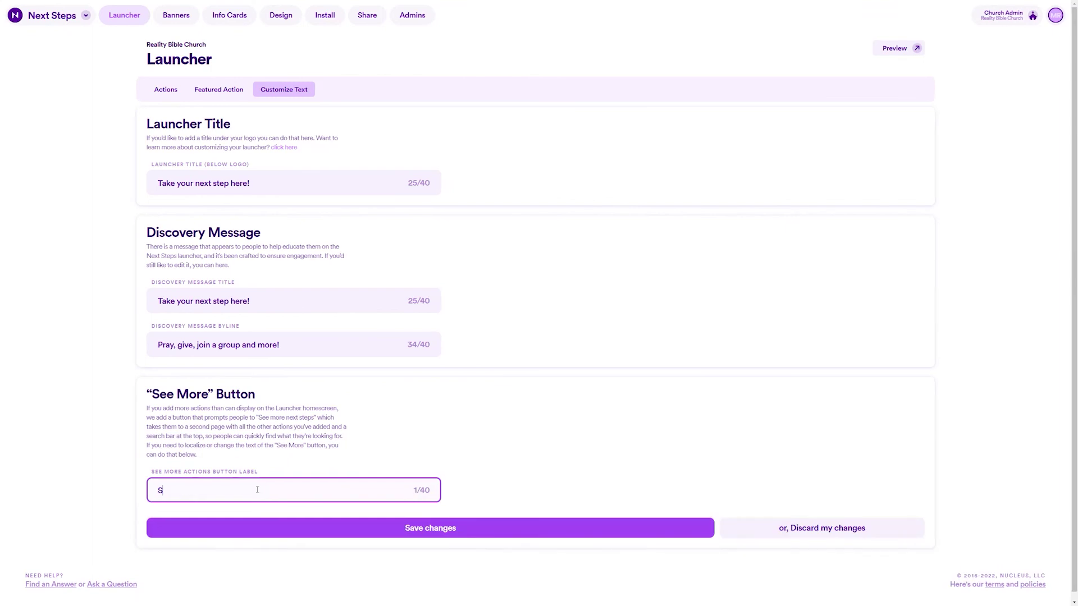
text(ext steps!)
click(385, 522)
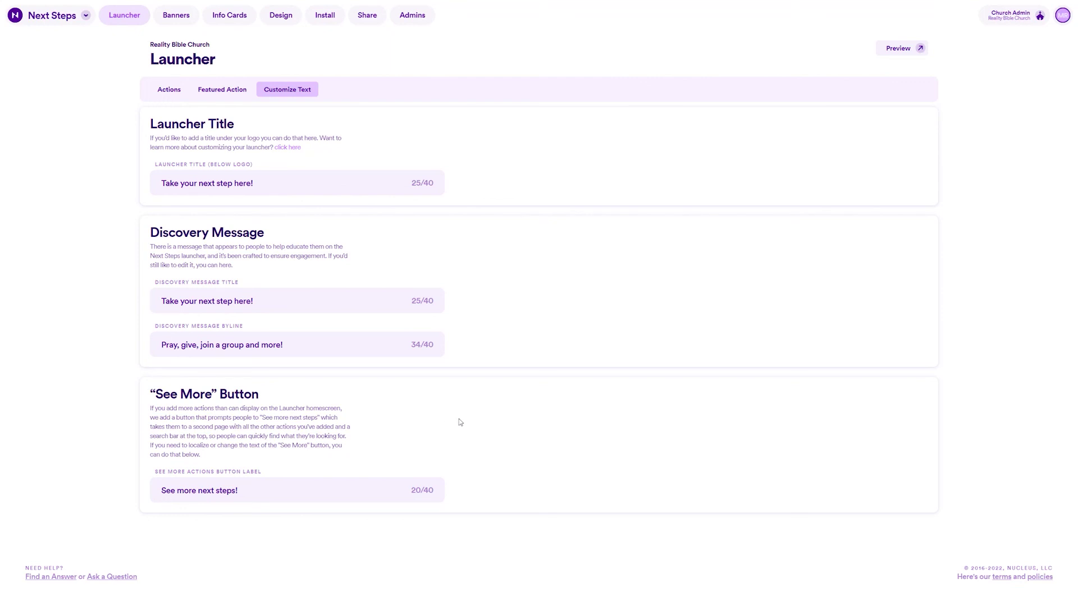
click(56, 17)
click(62, 41)
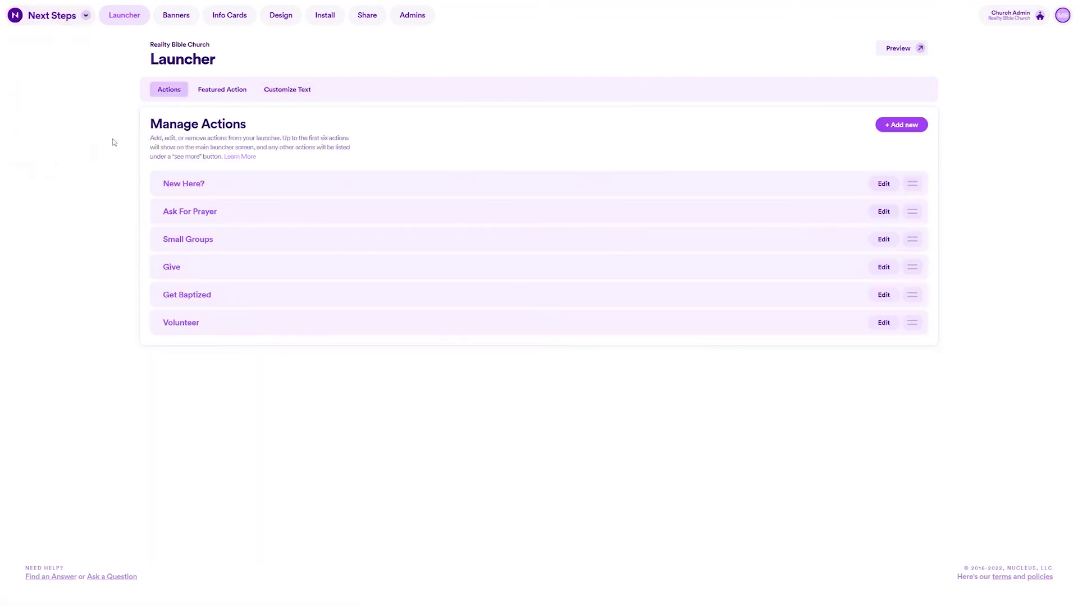